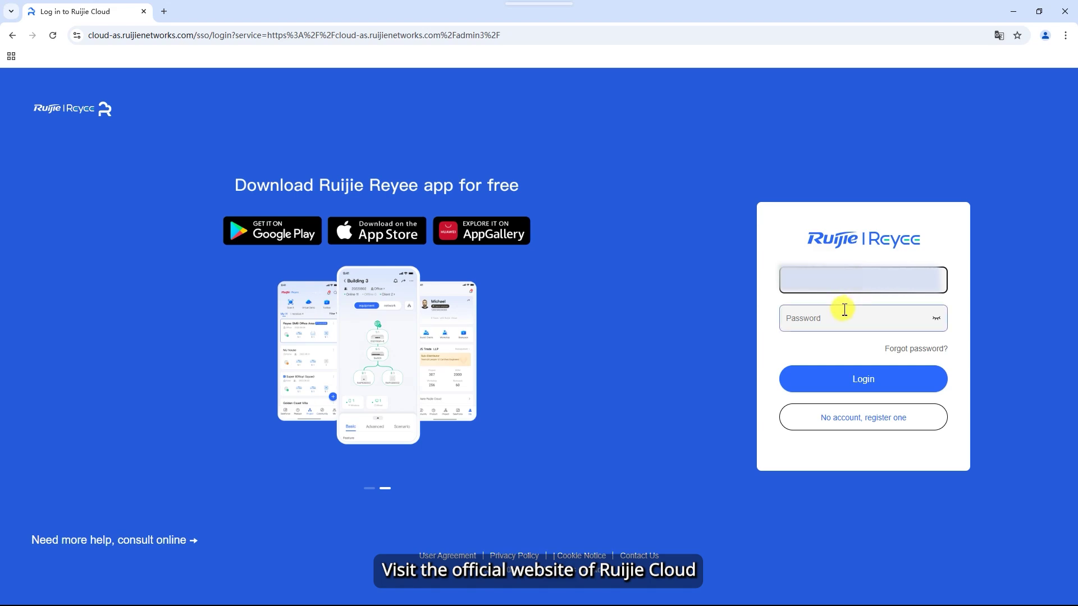
# Log in with the account password and open the GeneralDemo1 project's workspace.
pyautogui.click(836, 318)
pyautogui.write('••••••••••')
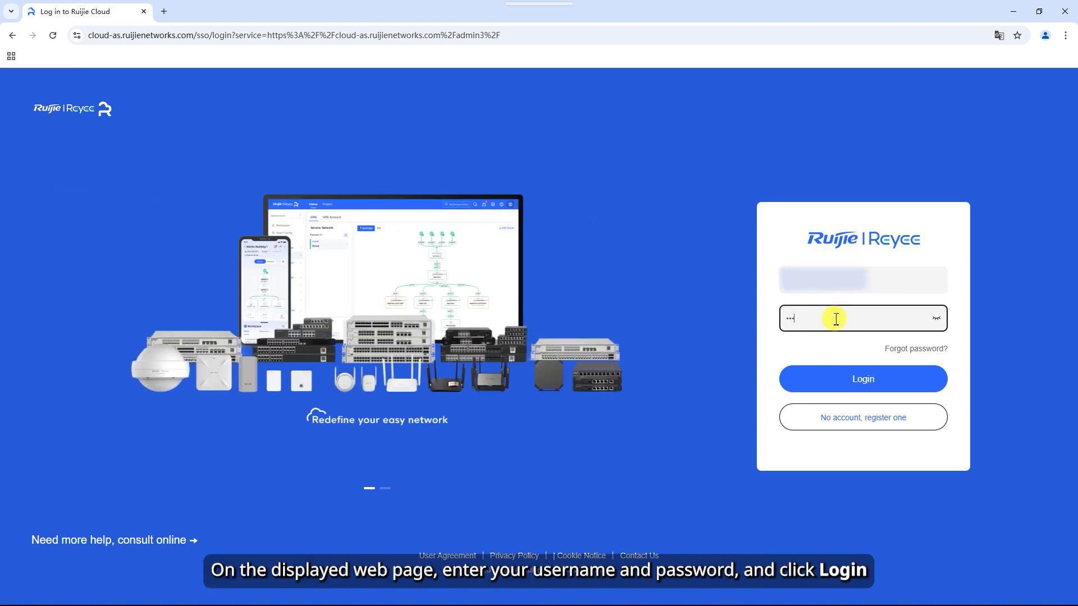
pyautogui.write('•••')
pyautogui.click(825, 379)
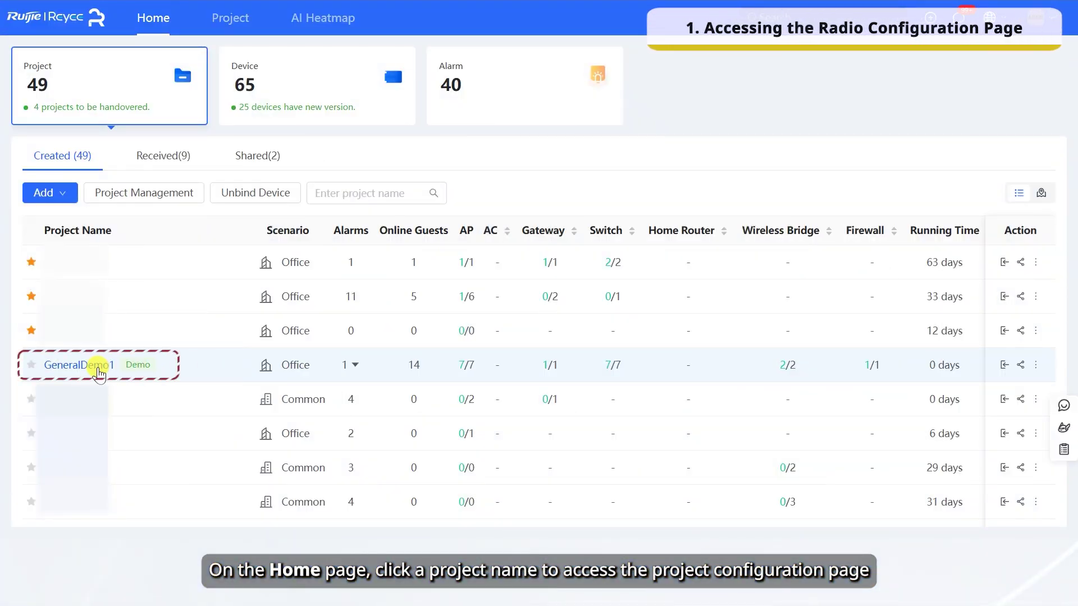
pyautogui.click(99, 368)
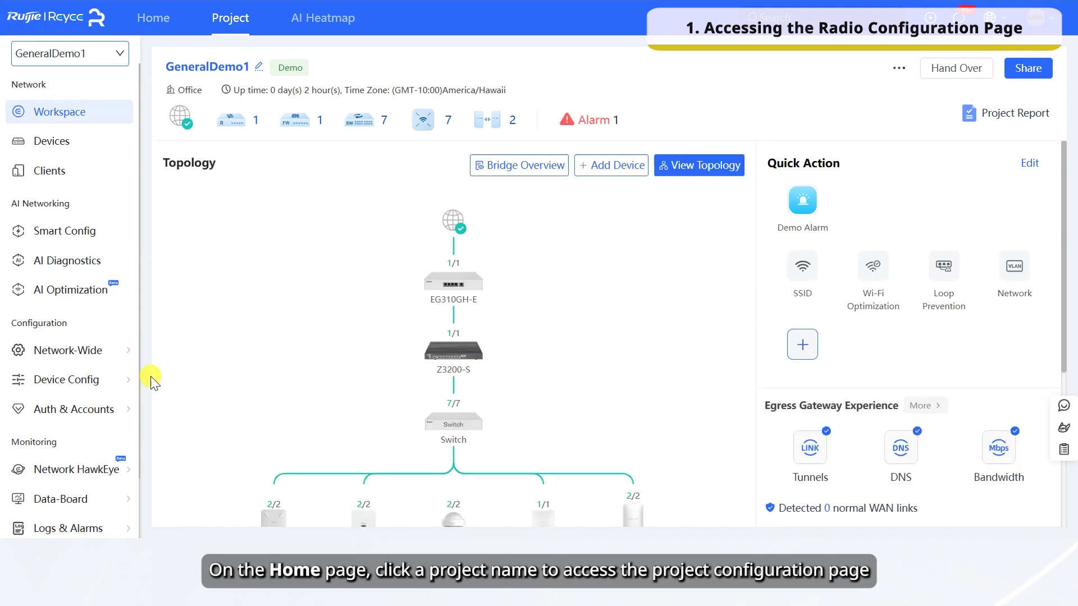
# Go to the Wireless Radio configuration page and keep the country set to Mexico (MX).
pyautogui.click(106, 386)
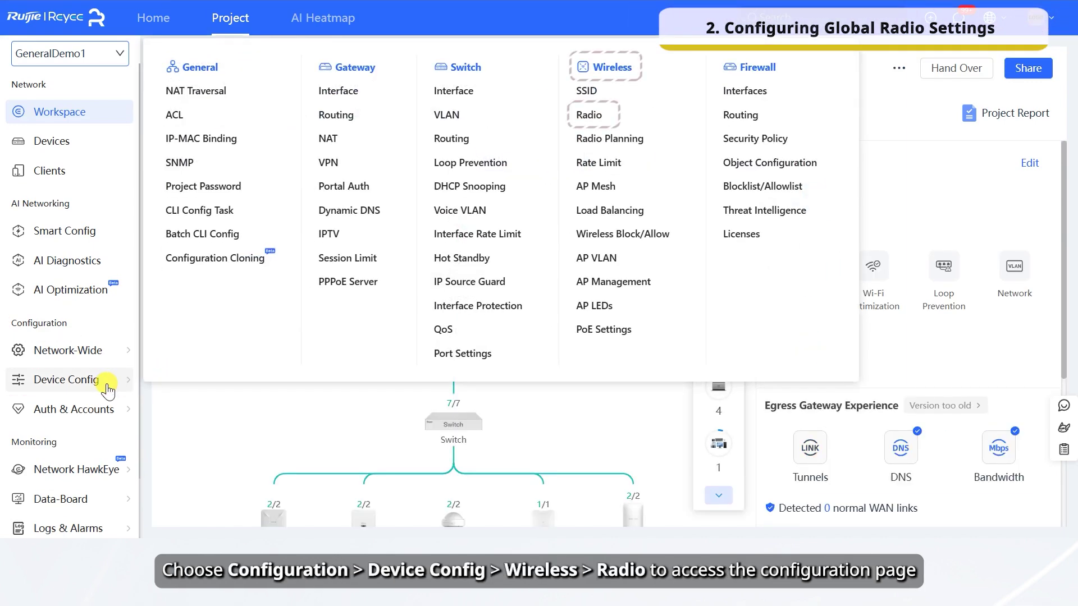
pyautogui.click(587, 116)
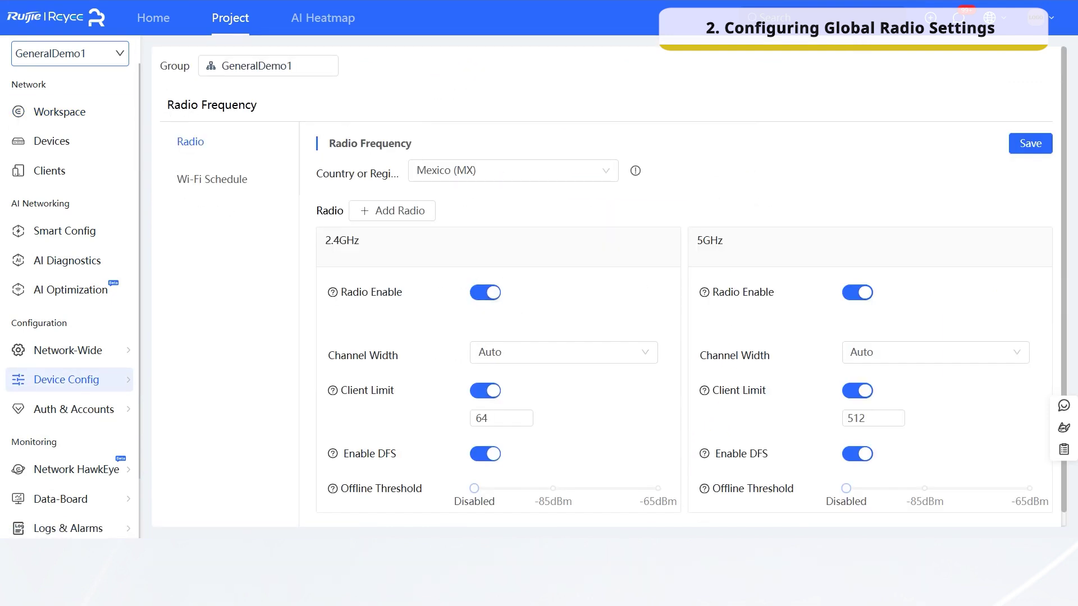
pyautogui.click(588, 175)
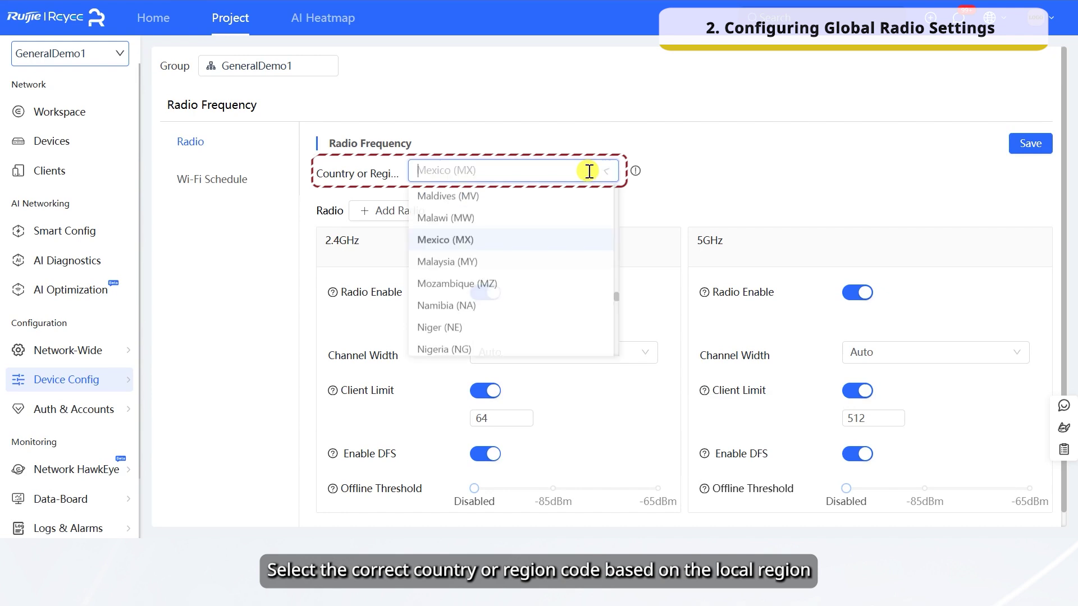
pyautogui.scroll(-3, 455, 255)
pyautogui.scroll(4, 455, 253)
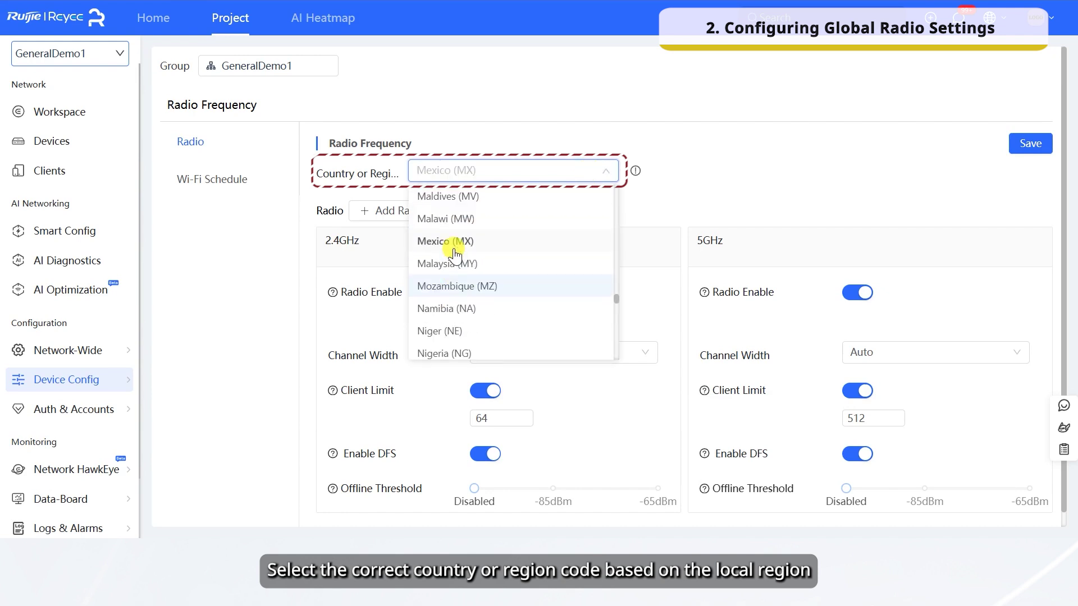
pyautogui.click(456, 242)
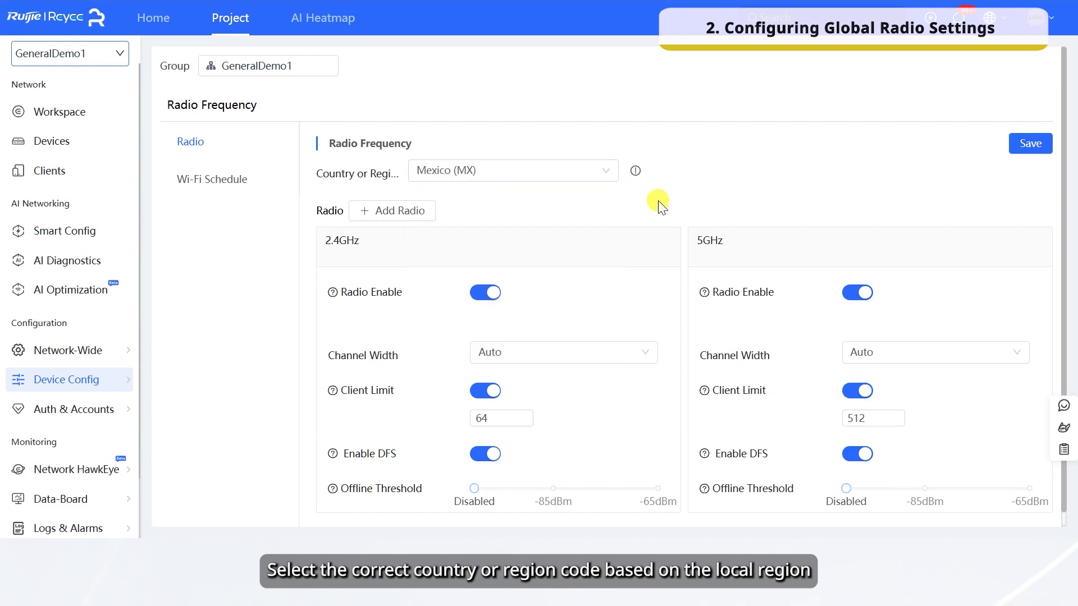
pyautogui.scroll(-1, 661, 206)
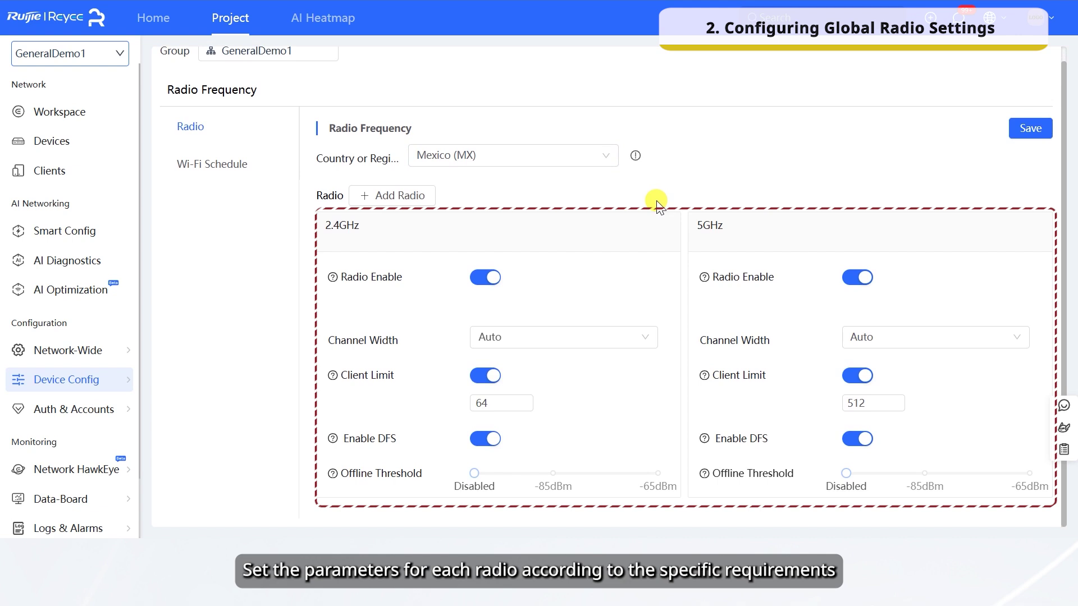
# Re-toggle the 2.4GHz radio on and change its channel width from Auto to 40.
pyautogui.click(486, 277)
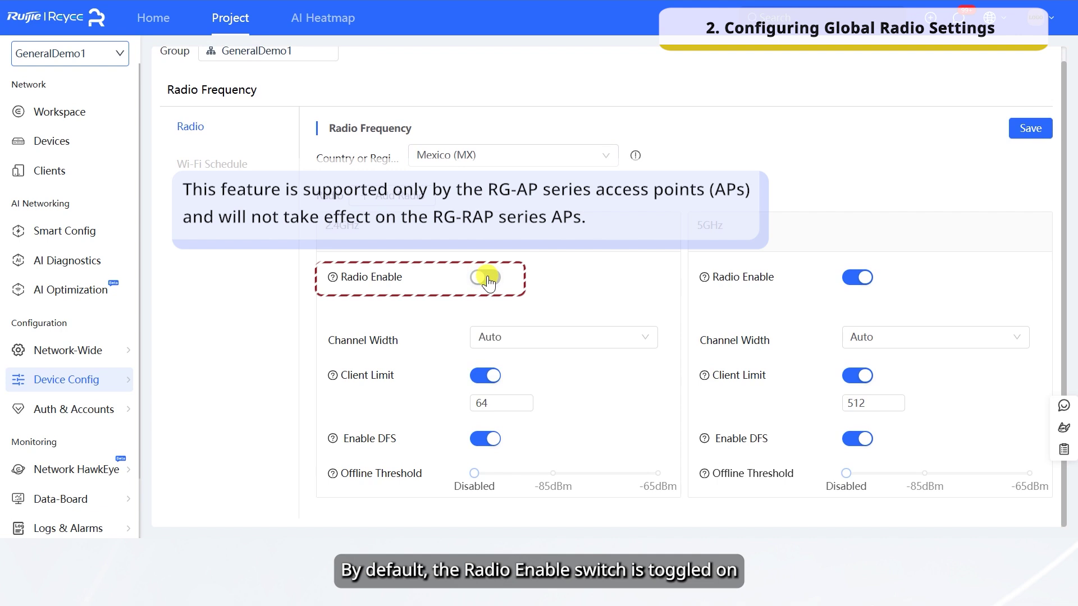
pyautogui.click(486, 278)
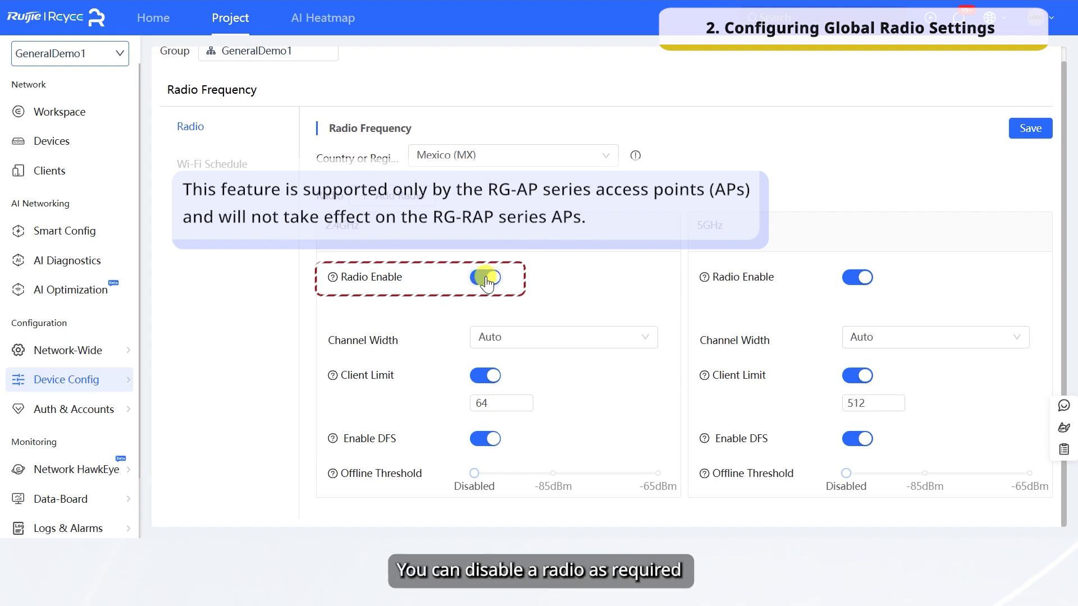
pyautogui.click(506, 338)
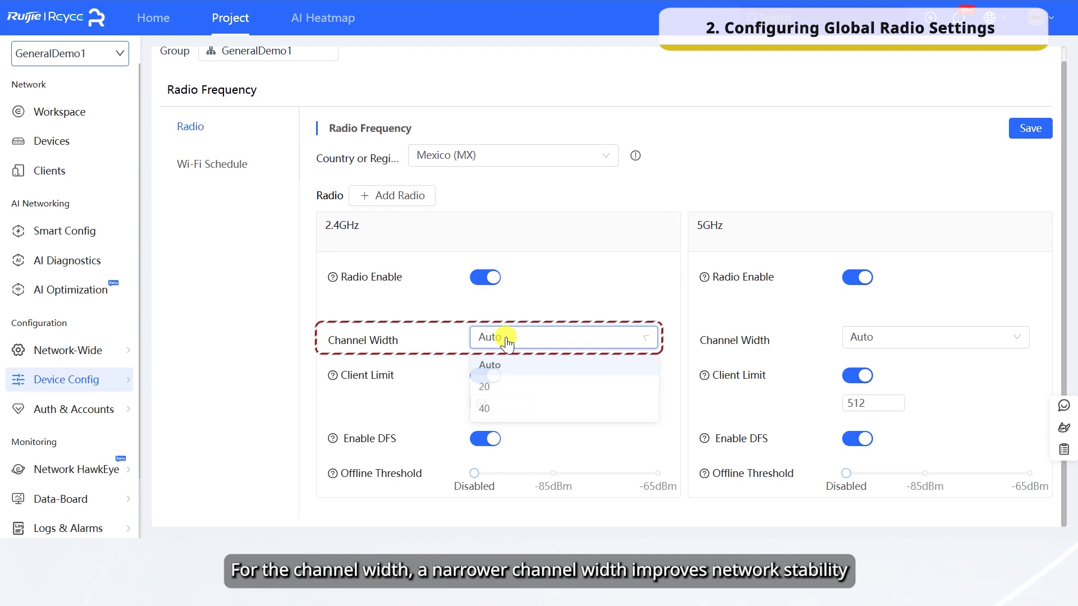
pyautogui.click(485, 411)
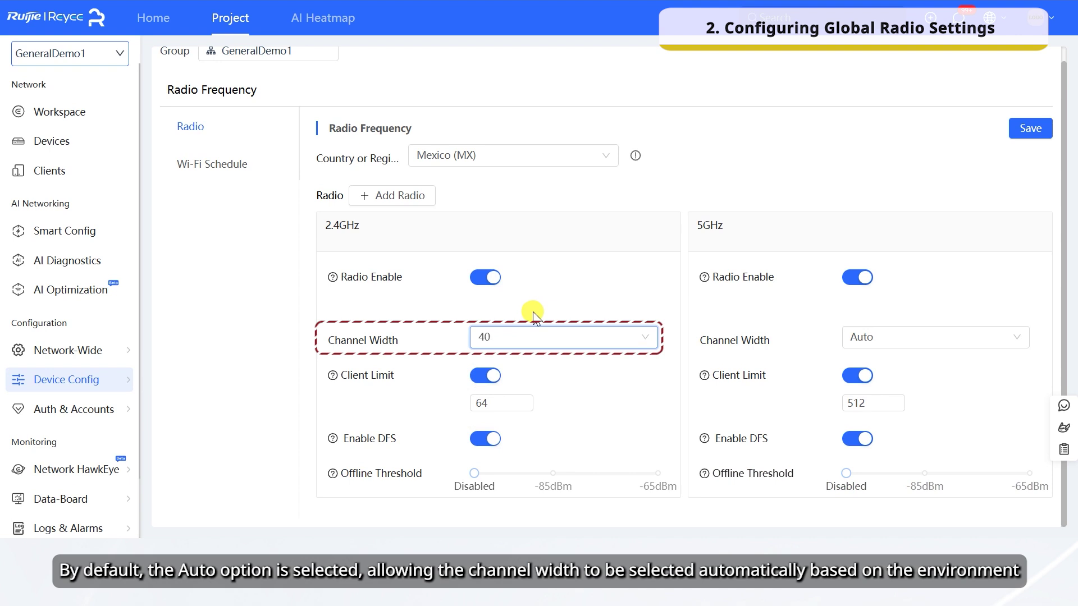
# Raise the 2.4GHz client limit from 64 to 128 and turn off 2.4GHz DFS.
pyautogui.click(486, 375)
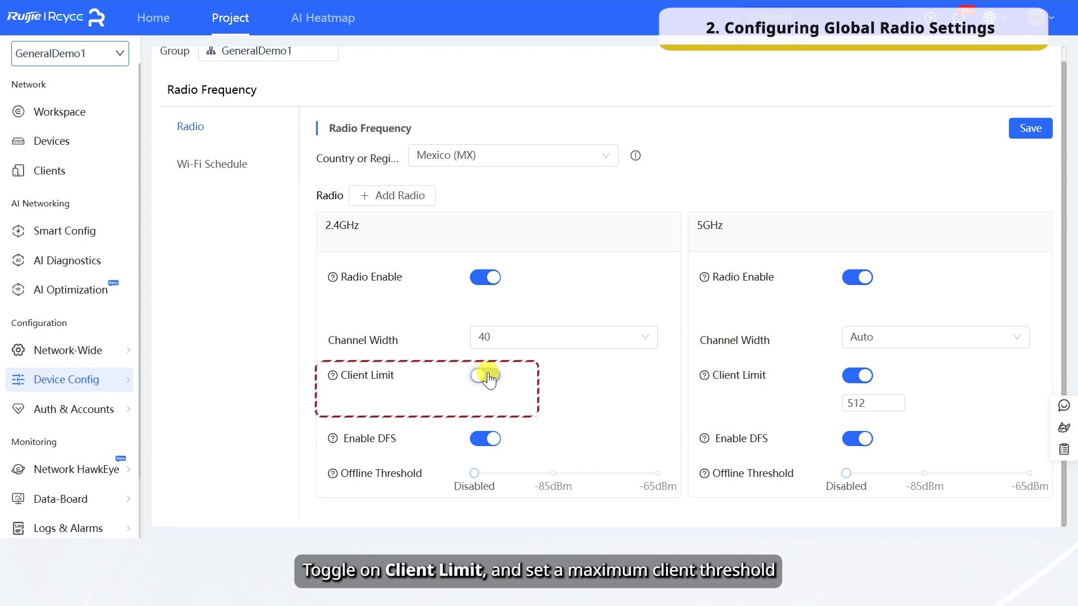
pyautogui.click(486, 375)
pyautogui.doubleClick(484, 403)
pyautogui.write('128')
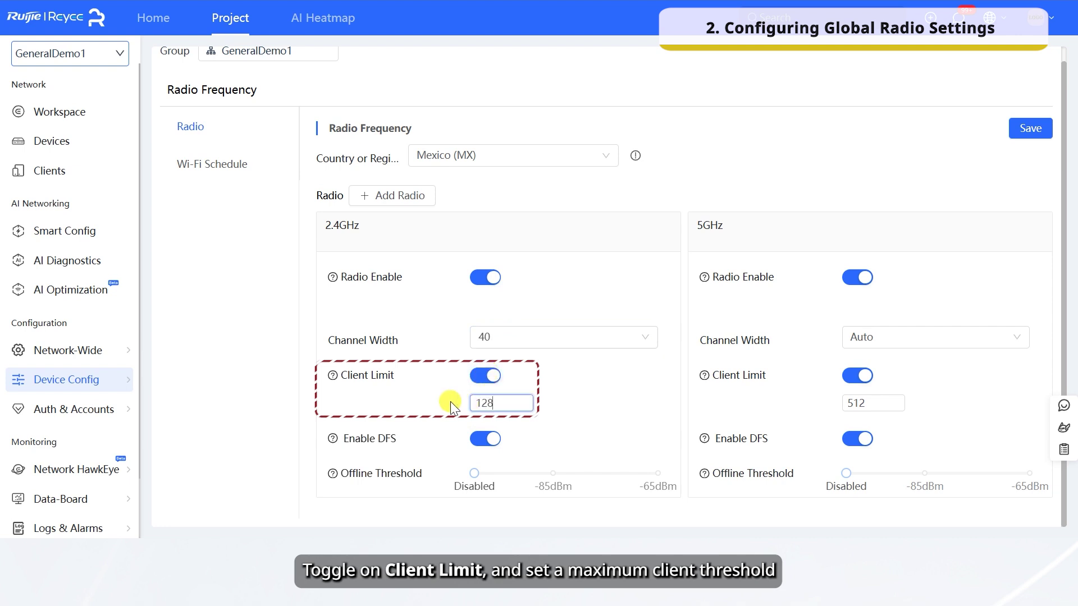
pyautogui.click(450, 402)
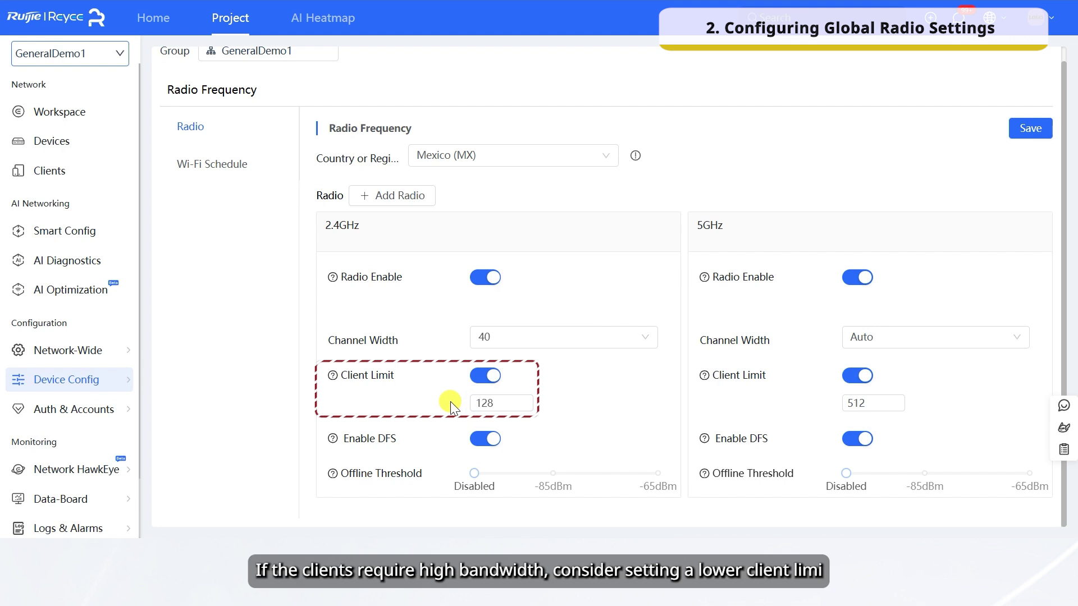
pyautogui.click(483, 440)
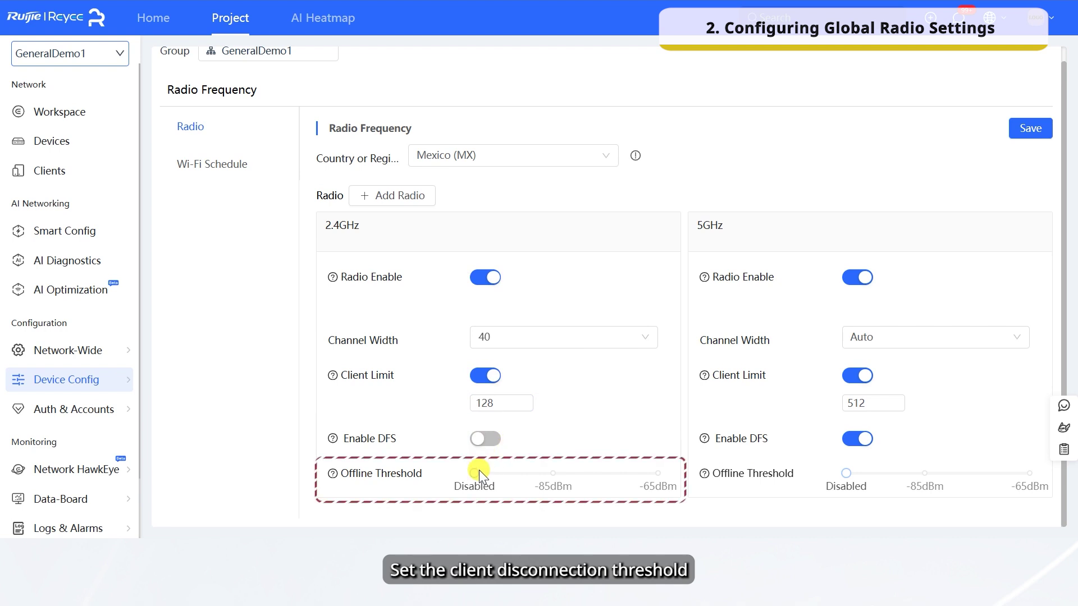
# Set the 2.4GHz offline threshold to -90dBm and save the global radio settings.
pyautogui.moveTo(478, 476)
pyautogui.moveTo(478, 476); pyautogui.dragTo(526, 477)
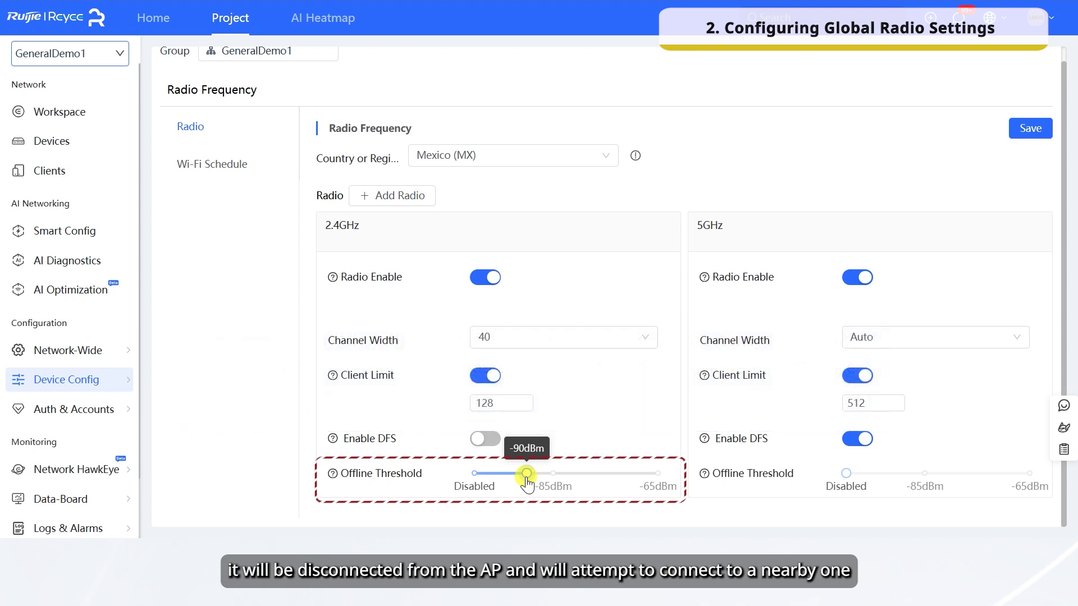
pyautogui.click(1032, 134)
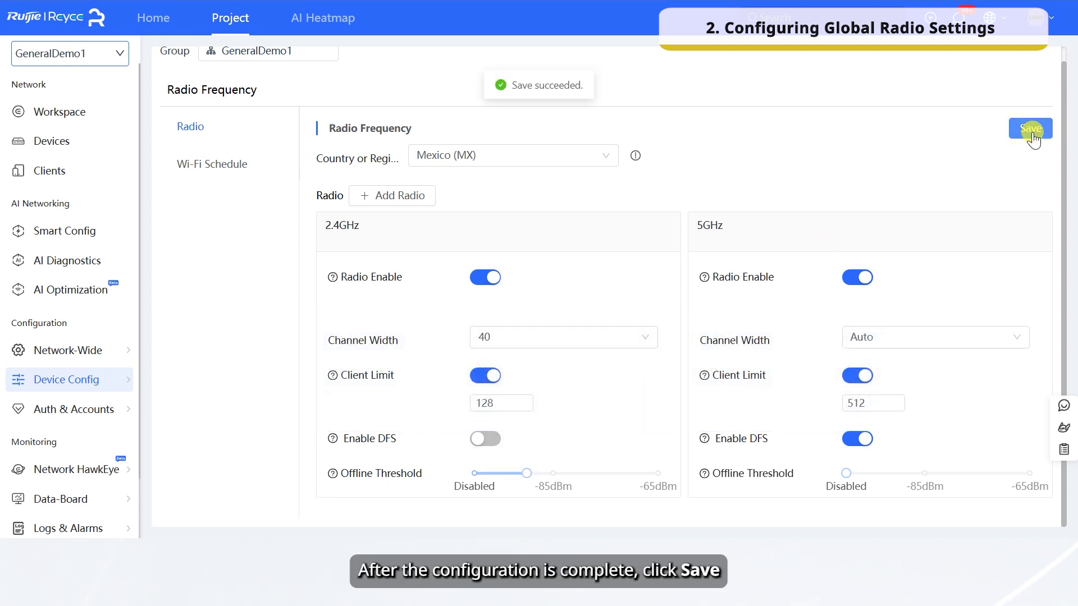
# Add a 6GHz radio with a 64-client limit and -85dBm offline threshold.
pyautogui.click(416, 197)
pyautogui.click(522, 113)
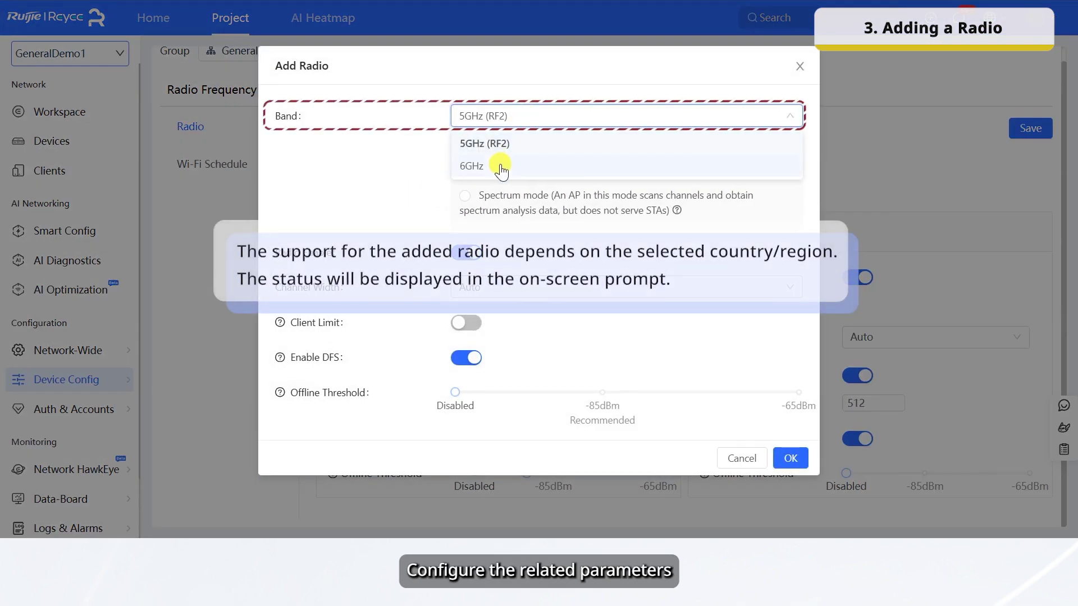
pyautogui.click(503, 166)
pyautogui.click(466, 272)
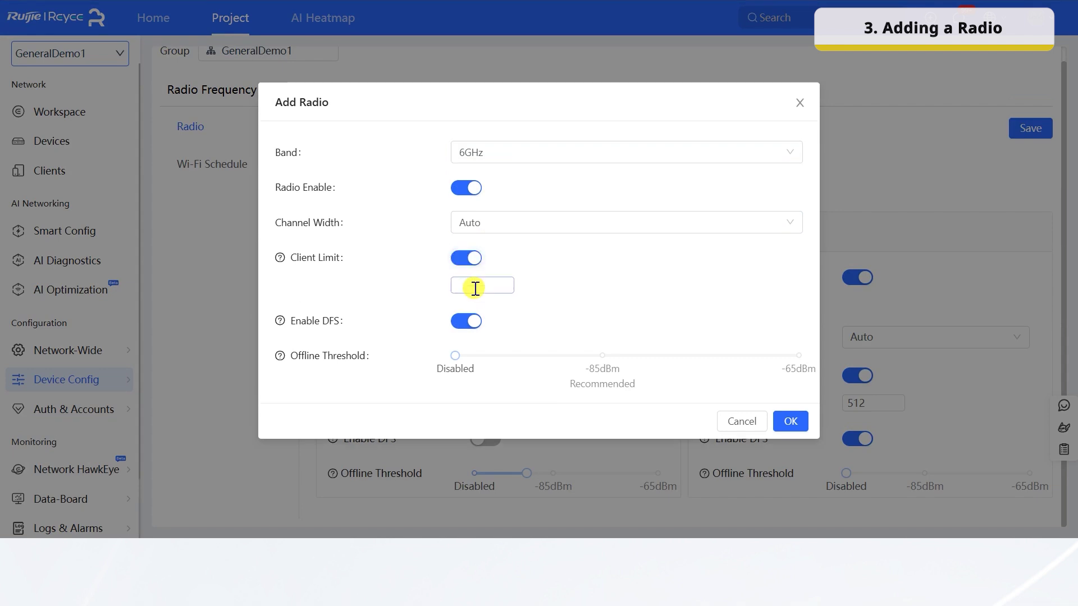
pyautogui.click(482, 287)
pyautogui.write('64')
pyautogui.click(562, 356)
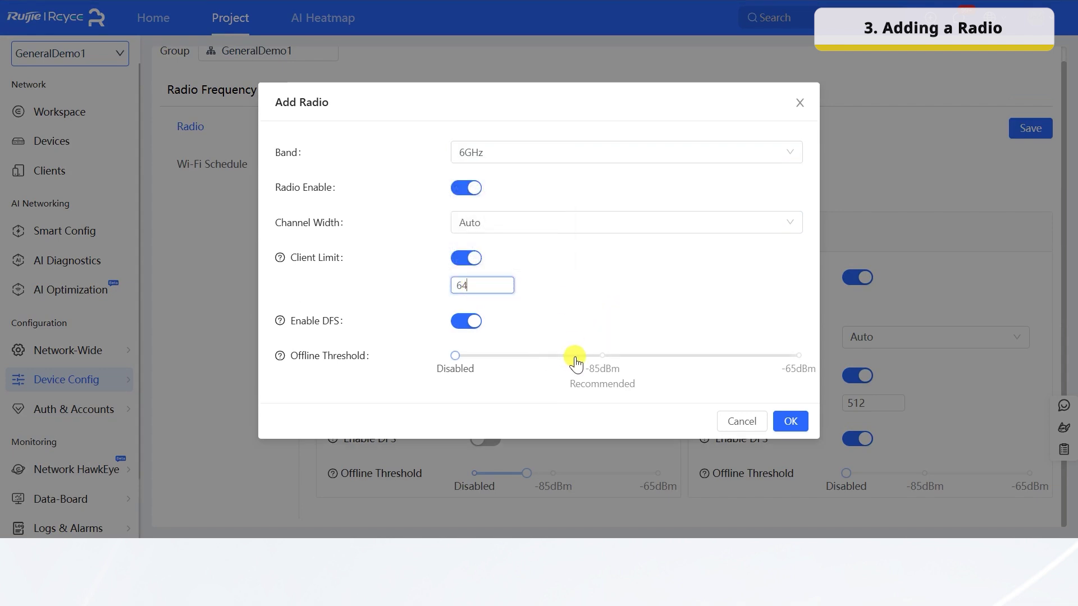
pyautogui.click(795, 421)
# Review the radio list with the new 6GHz radio and save GeneralDemo1's radio settings.
pyautogui.scroll(-5, 680, 414)
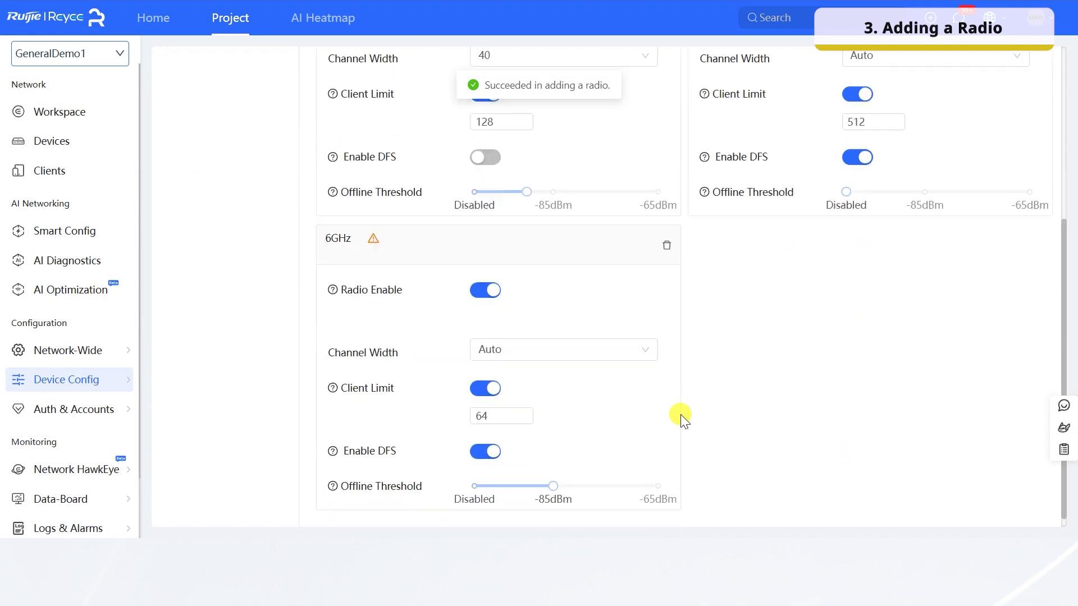
pyautogui.moveTo(374, 229)
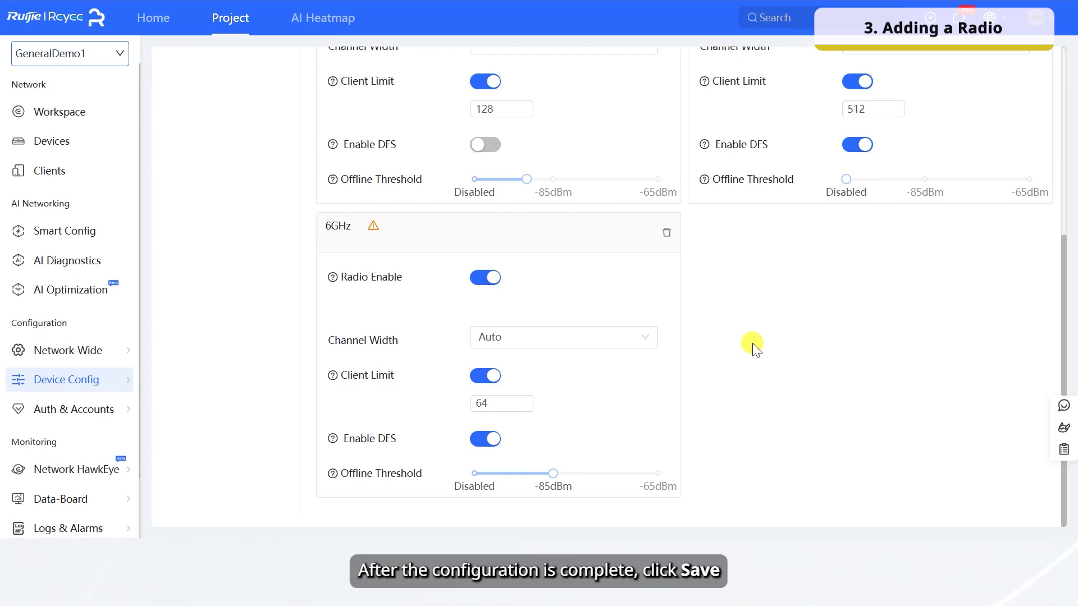
pyautogui.scroll(5, 753, 344)
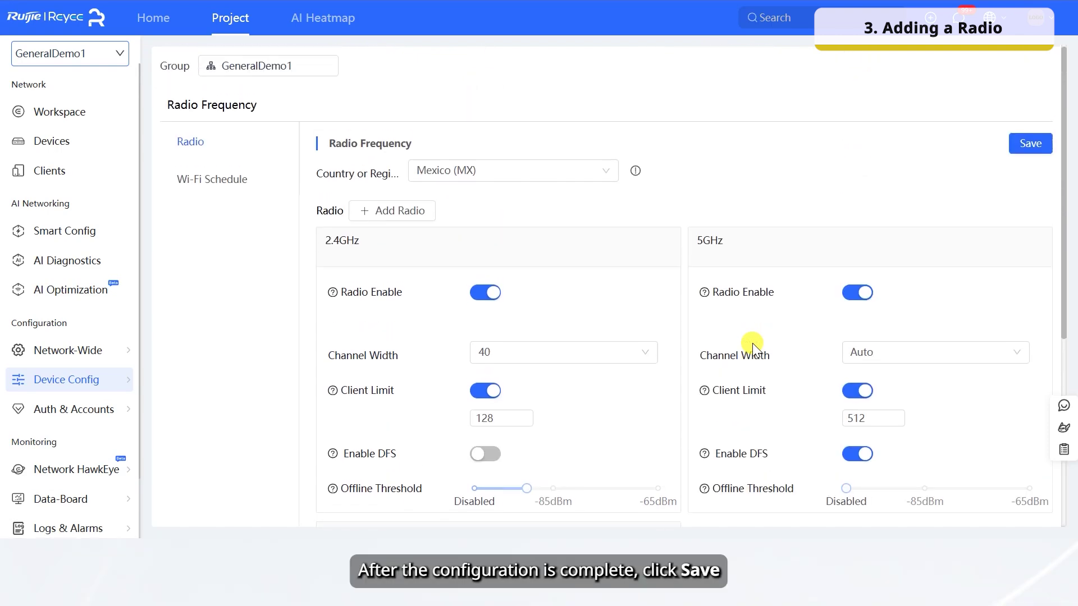
pyautogui.click(1033, 145)
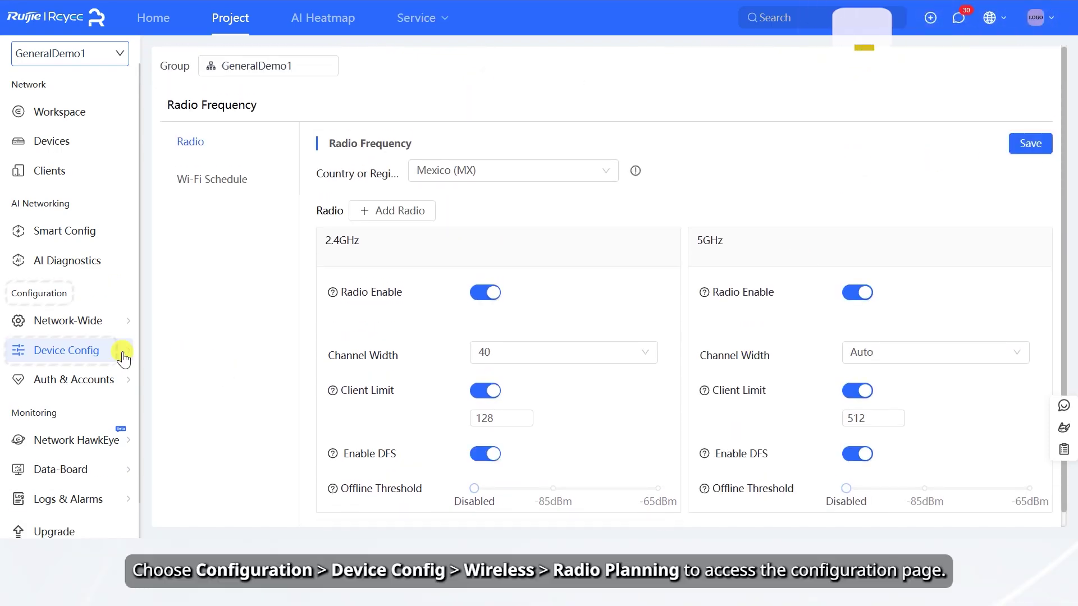
# Open Radio Planning and scroll through the per-AP channel and power list for the 7 APs.
pyautogui.click(107, 357)
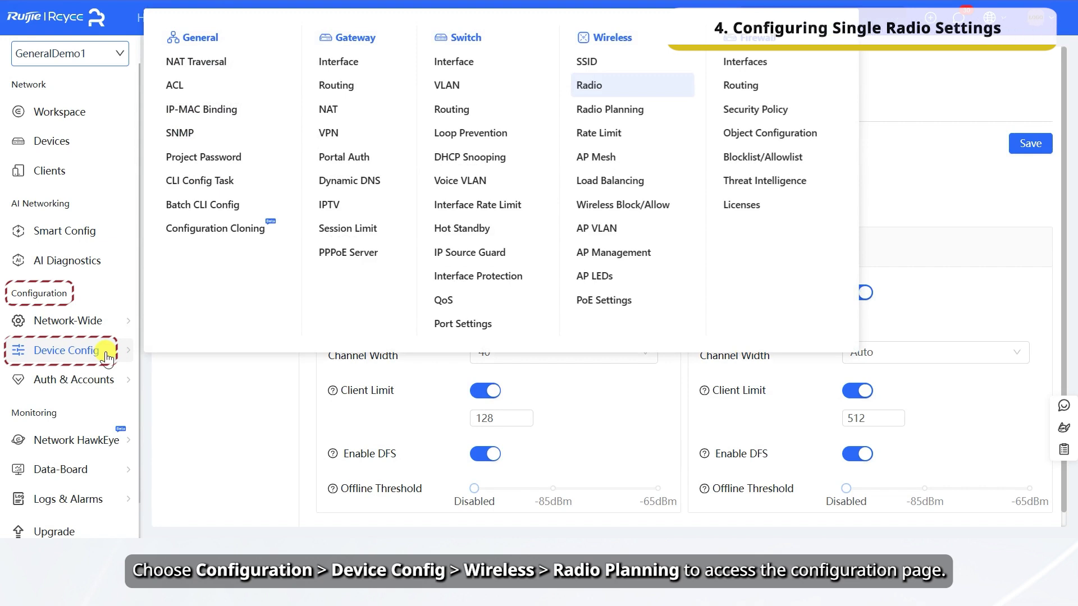
pyautogui.click(611, 115)
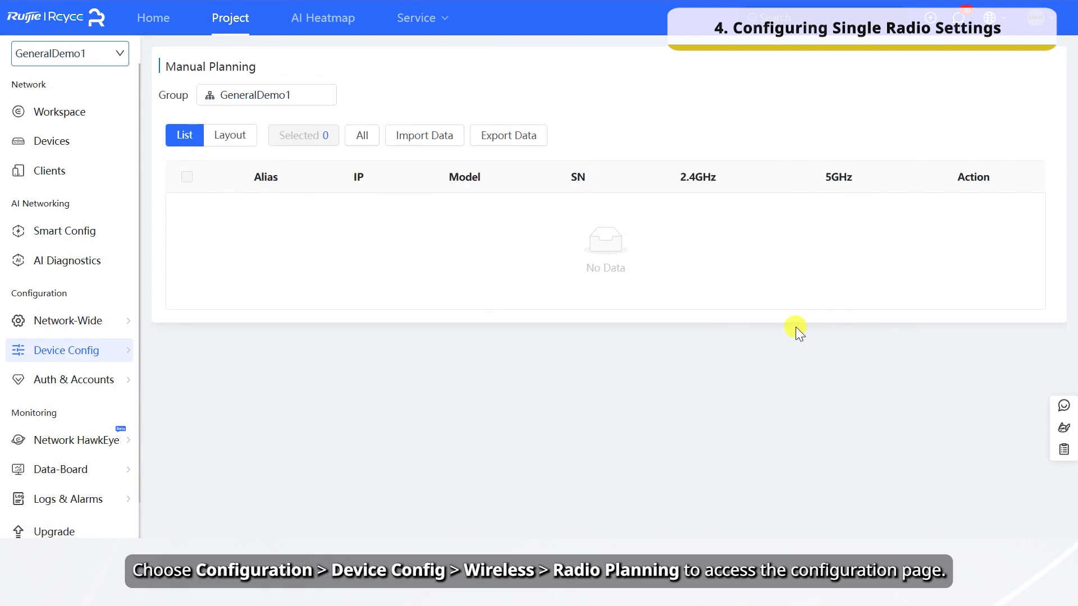
pyautogui.scroll(-5, 890, 342)
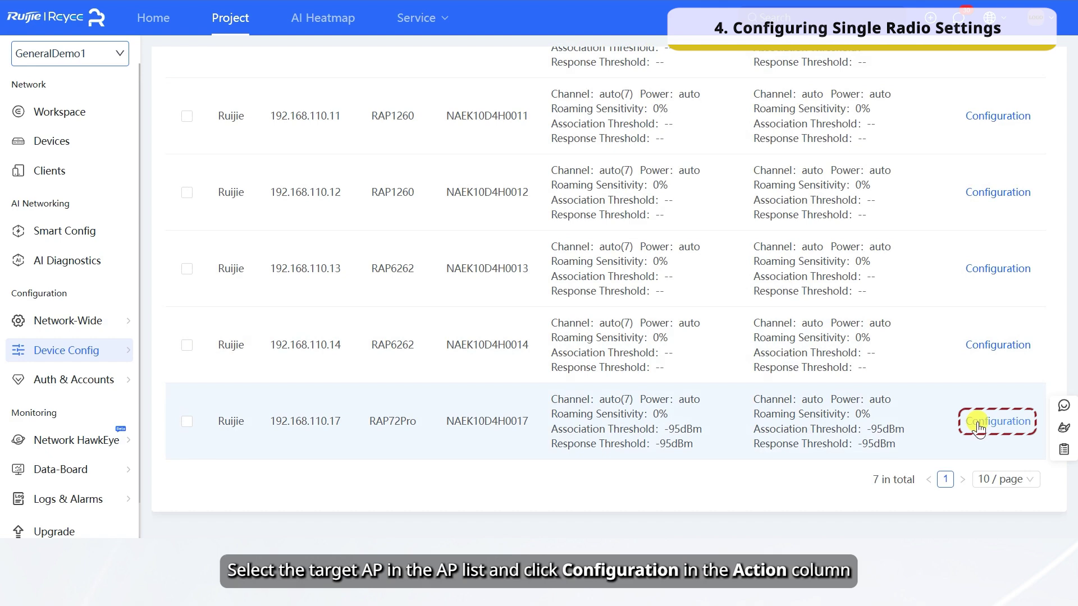
# On the RAP72Pro AP, re-enable 2.4GHz, keep channel Auto, and raise power slightly above Auto.
pyautogui.click(978, 429)
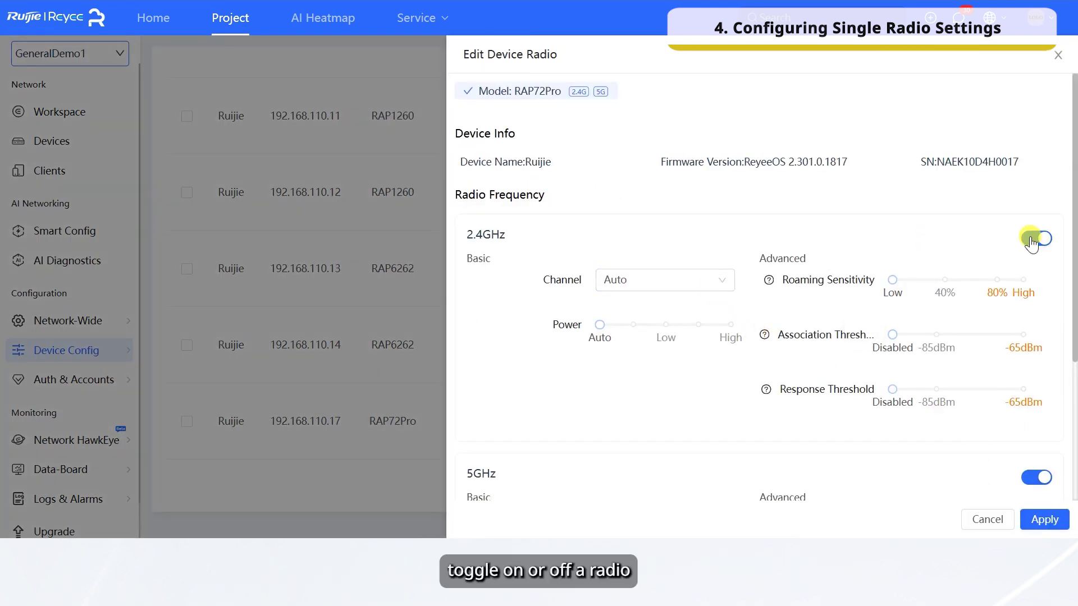
pyautogui.click(1036, 242)
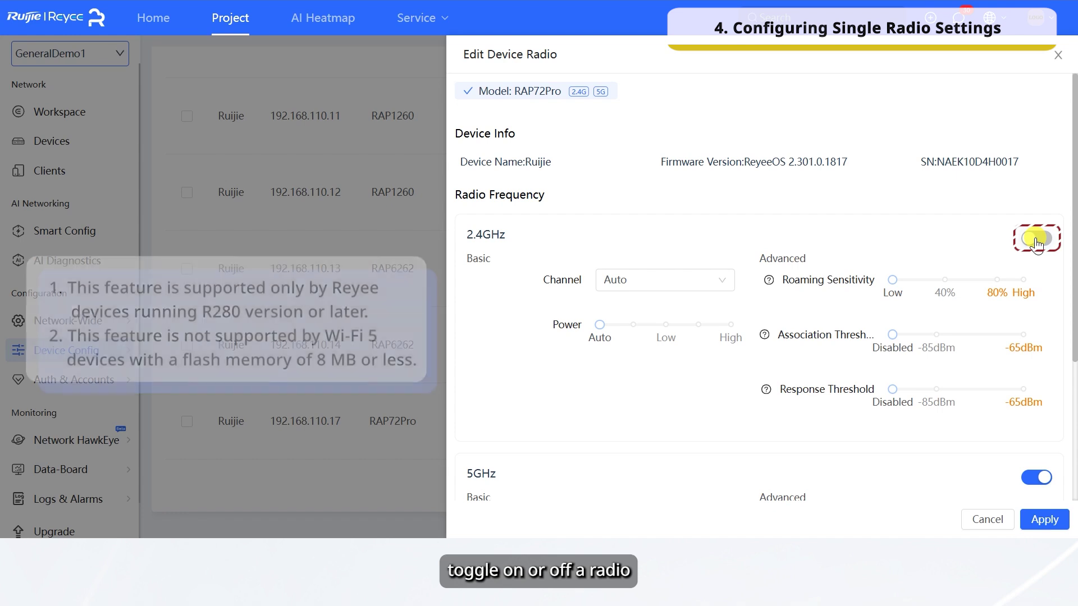
pyautogui.click(1036, 243)
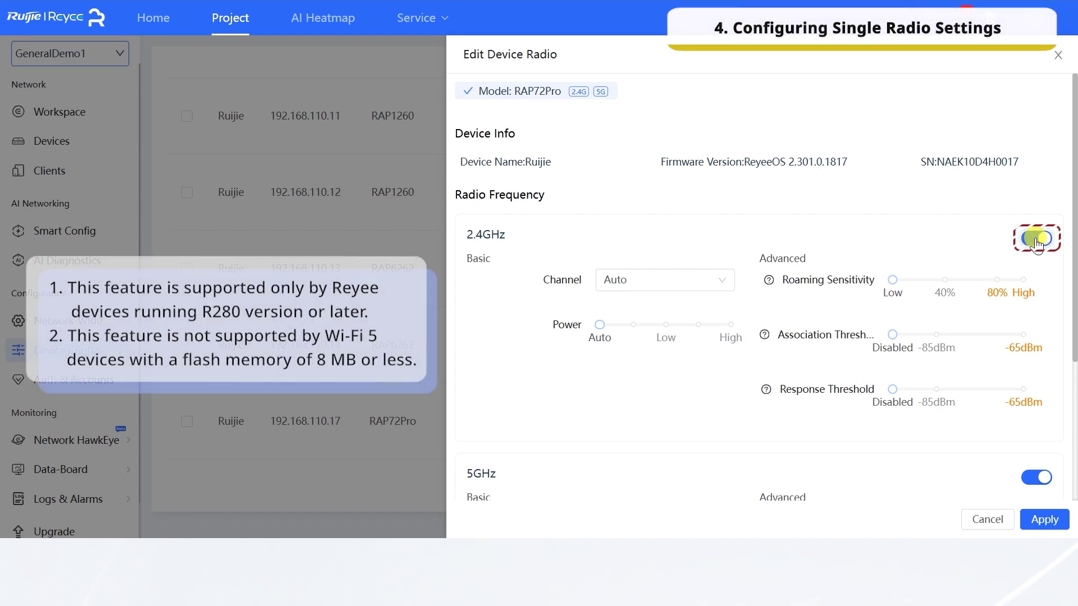
pyautogui.click(672, 288)
pyautogui.scroll(-3, 665, 331)
pyautogui.scroll(3, 664, 334)
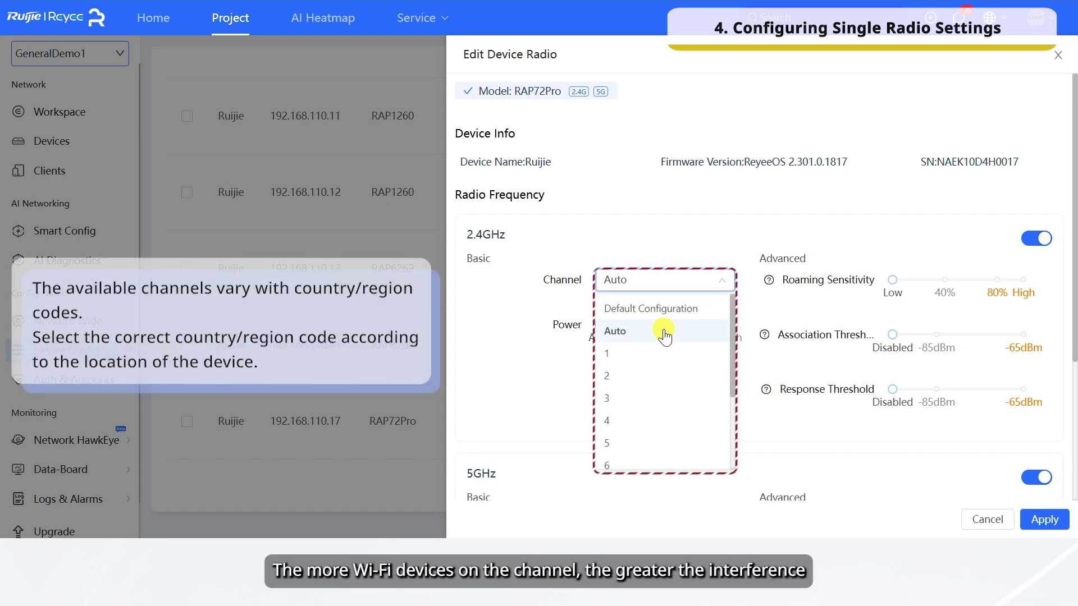
pyautogui.click(664, 334)
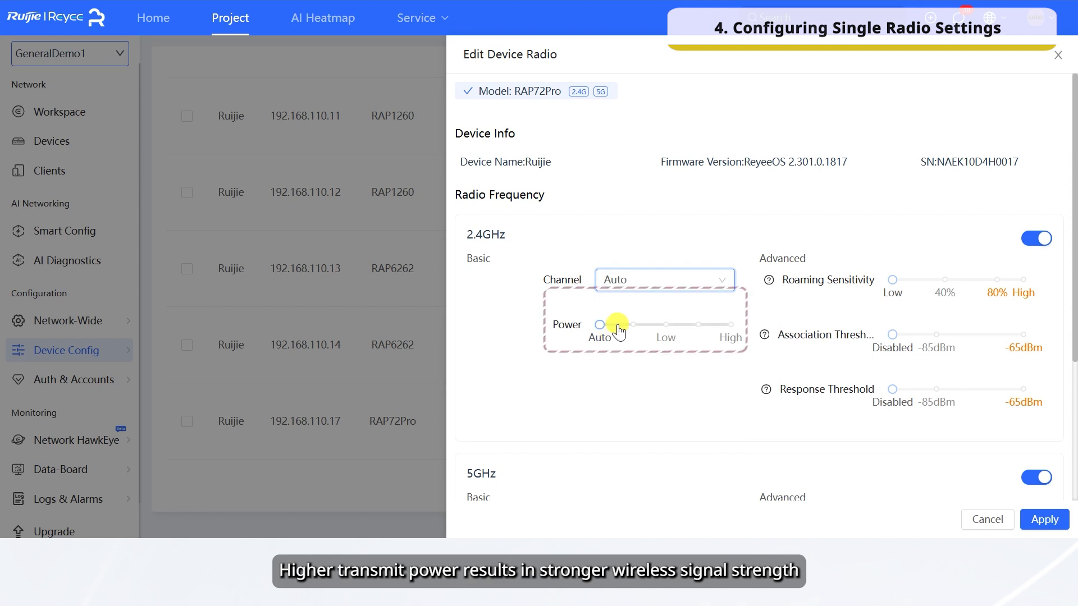
pyautogui.click(617, 326)
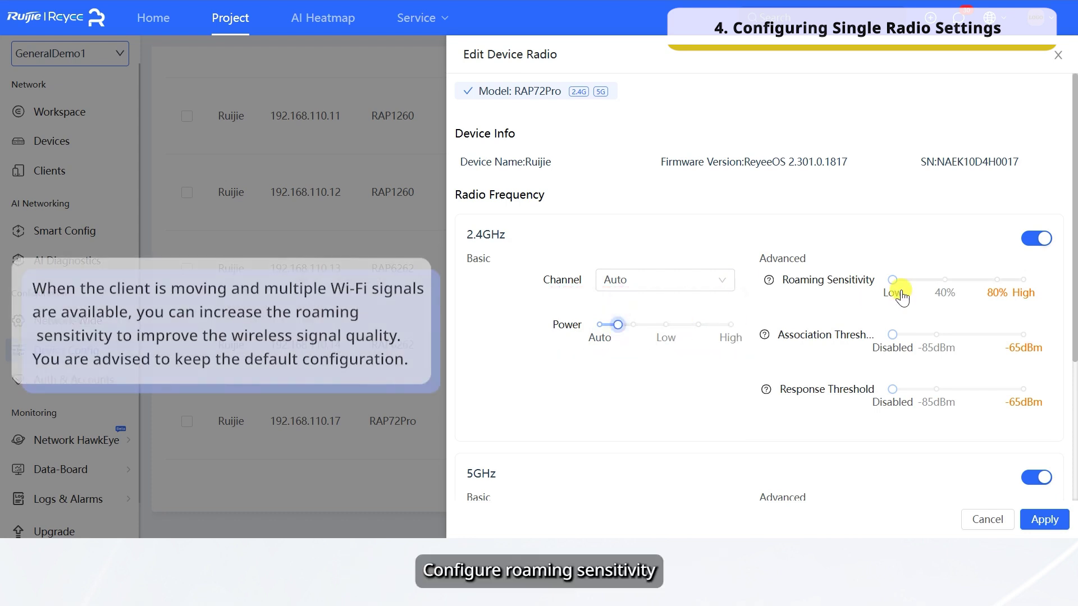
# Set RAP72Pro 2.4GHz roaming sensitivity 17, association threshold -89dBm, response threshold -88dBm.
pyautogui.click(915, 280)
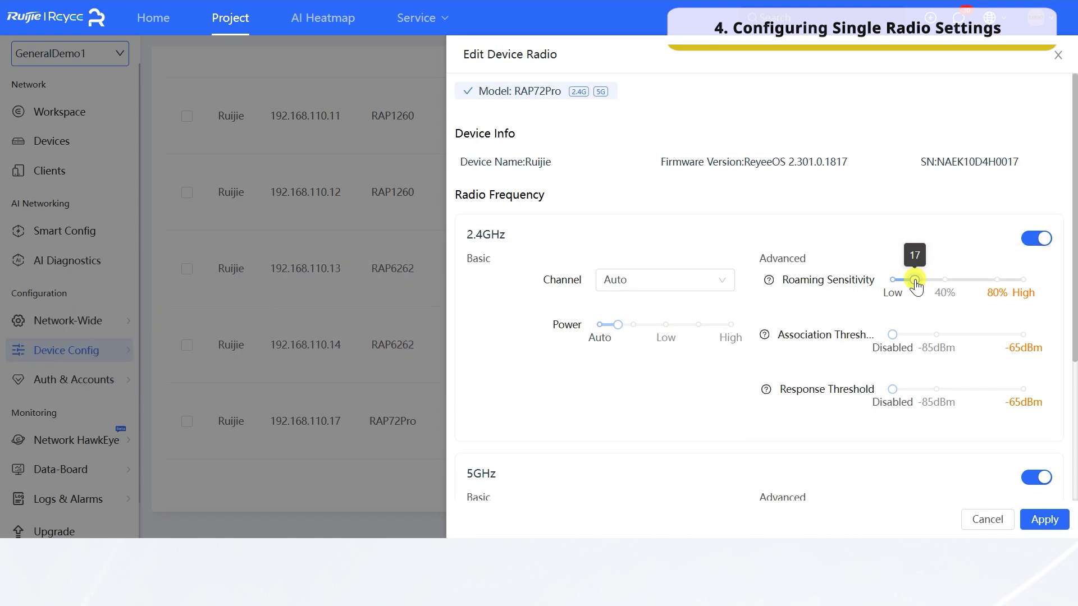
pyautogui.click(918, 336)
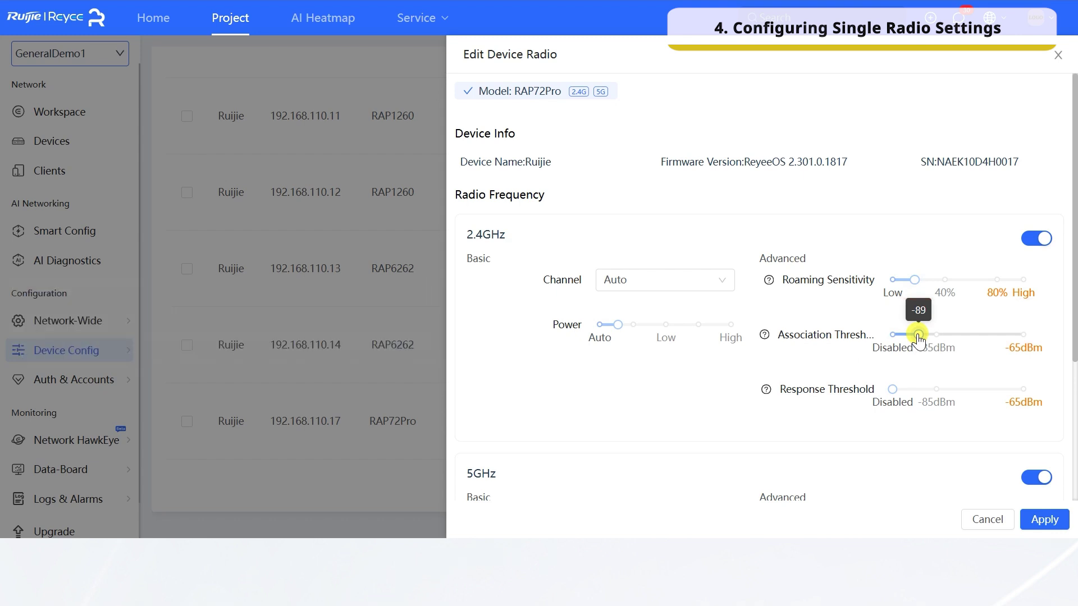
pyautogui.click(924, 388)
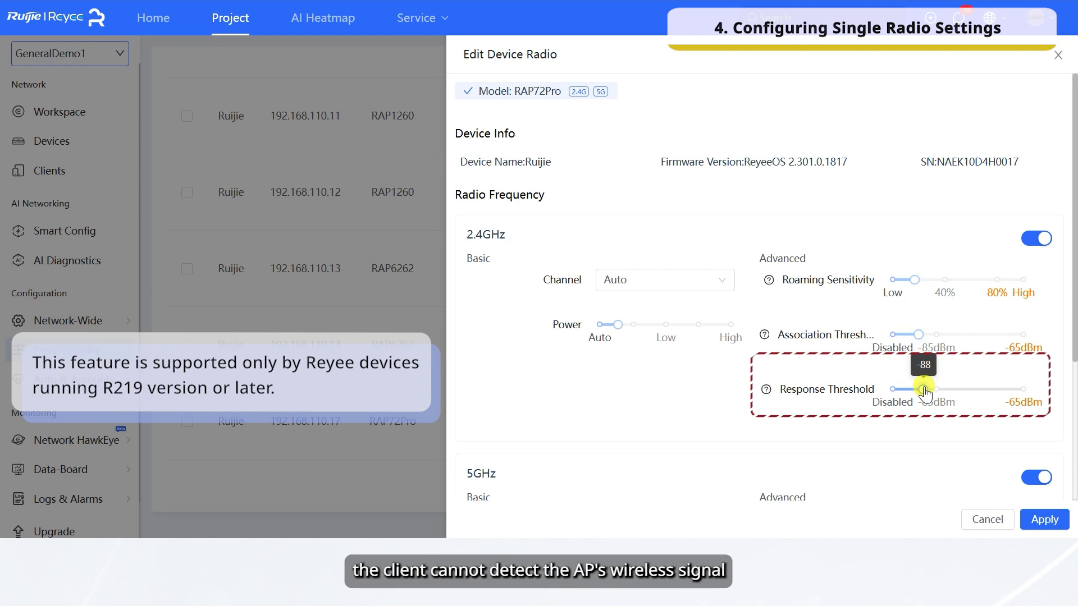
pyautogui.scroll(-5, 945, 336)
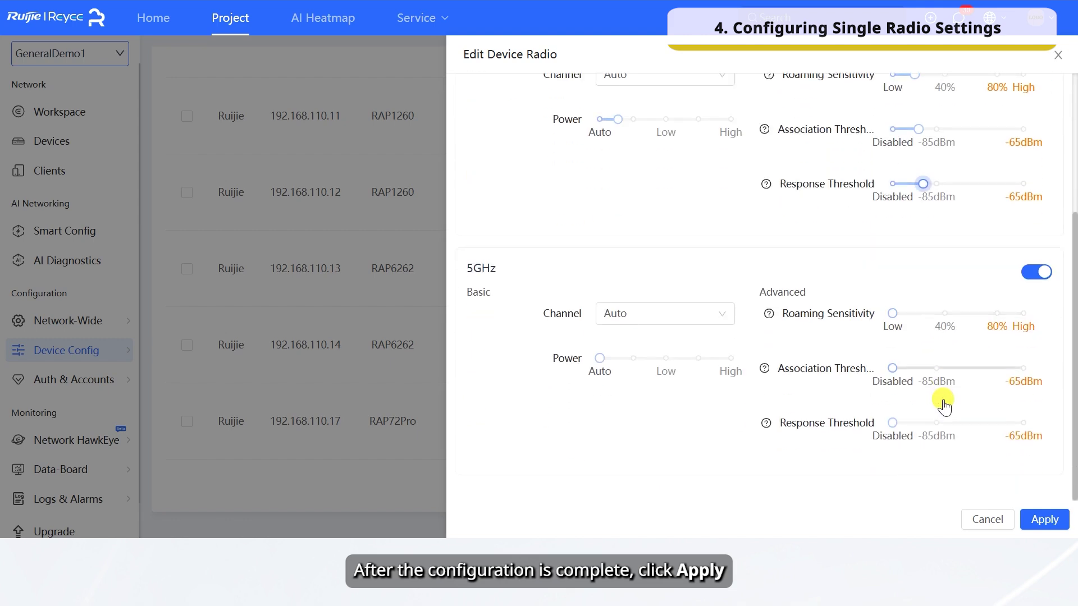